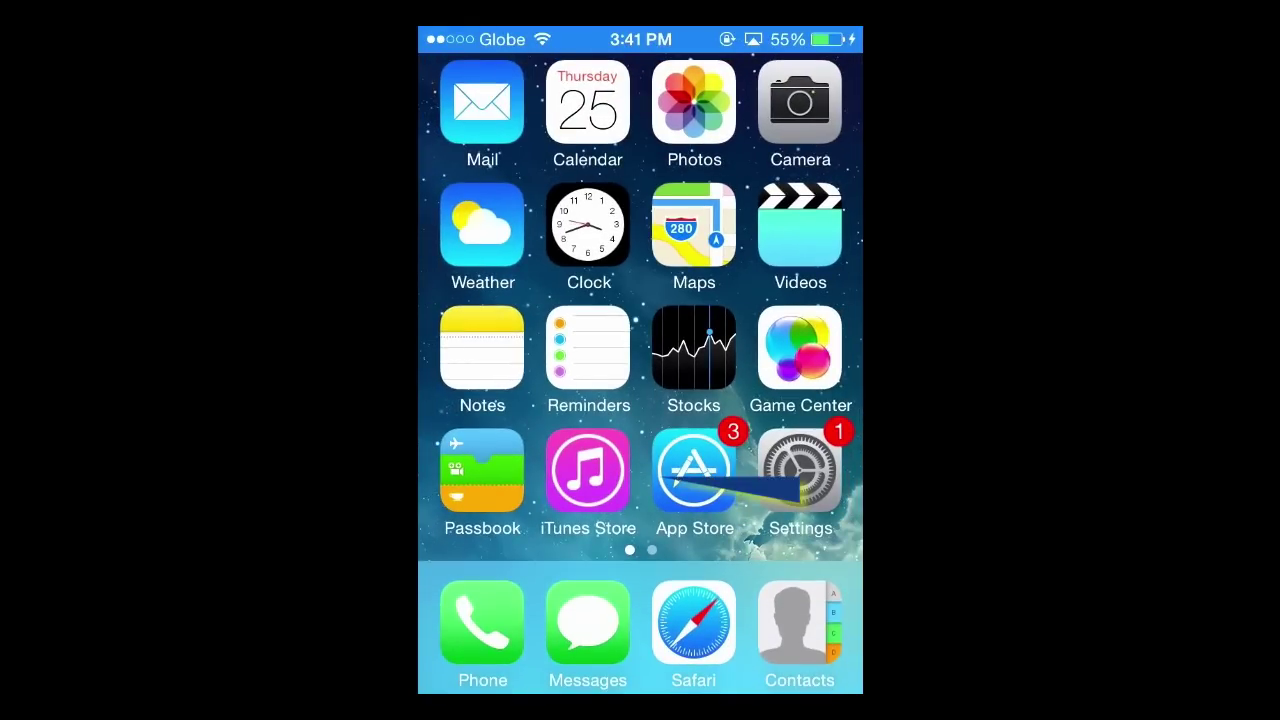
Go from Settings into iCloud and on to its Storage & Backup page.
left_click(800, 470)
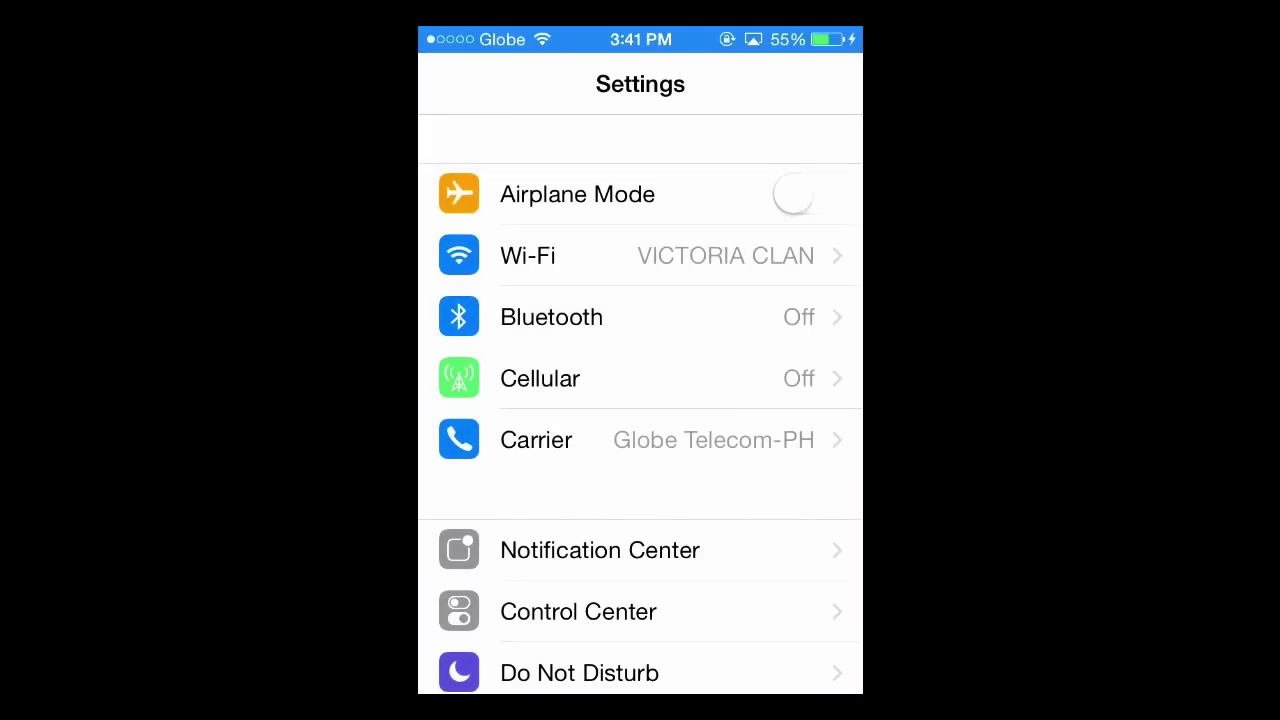
scroll(640, 400, "down", 5)
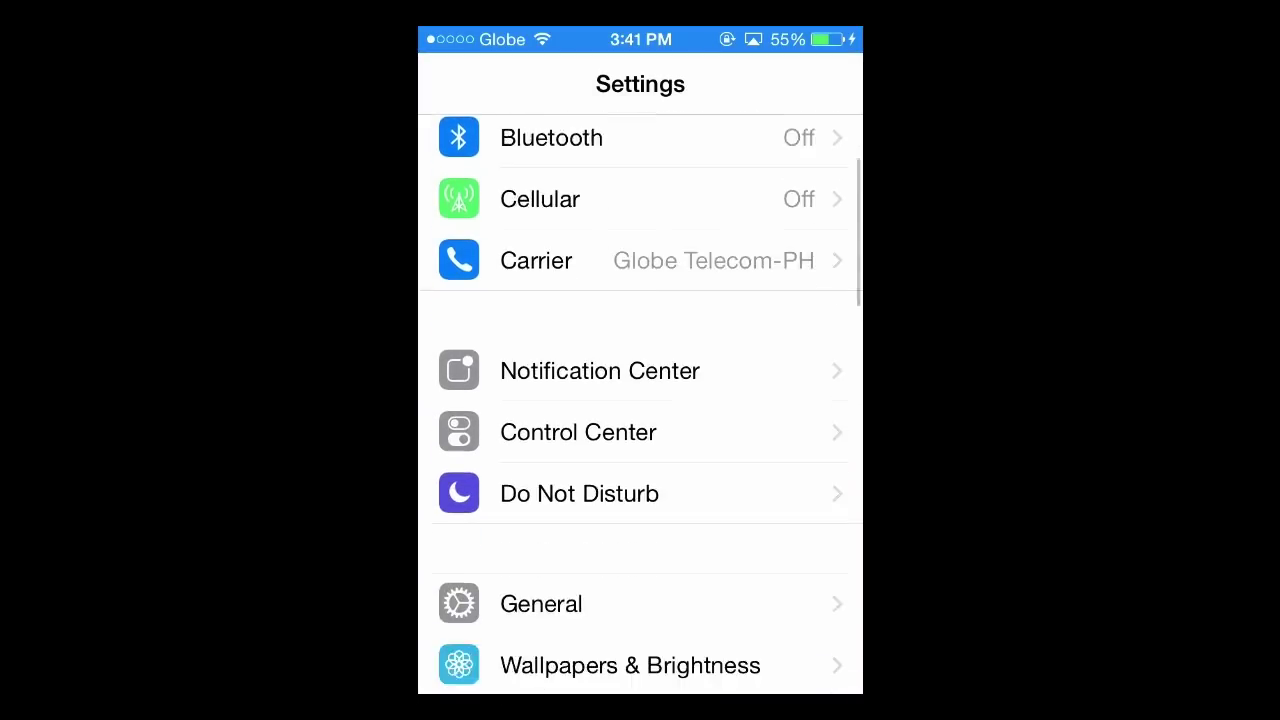
scroll(640, 400, "down", 5)
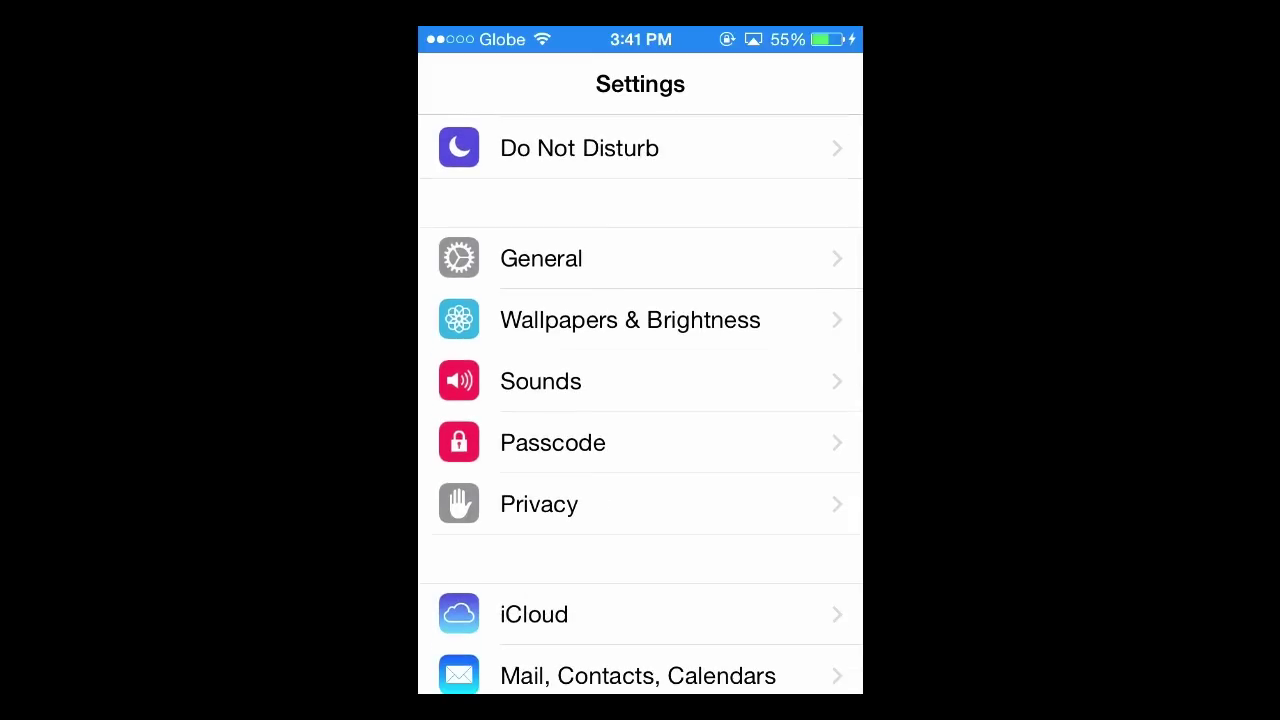
scroll(640, 400, "down", 5)
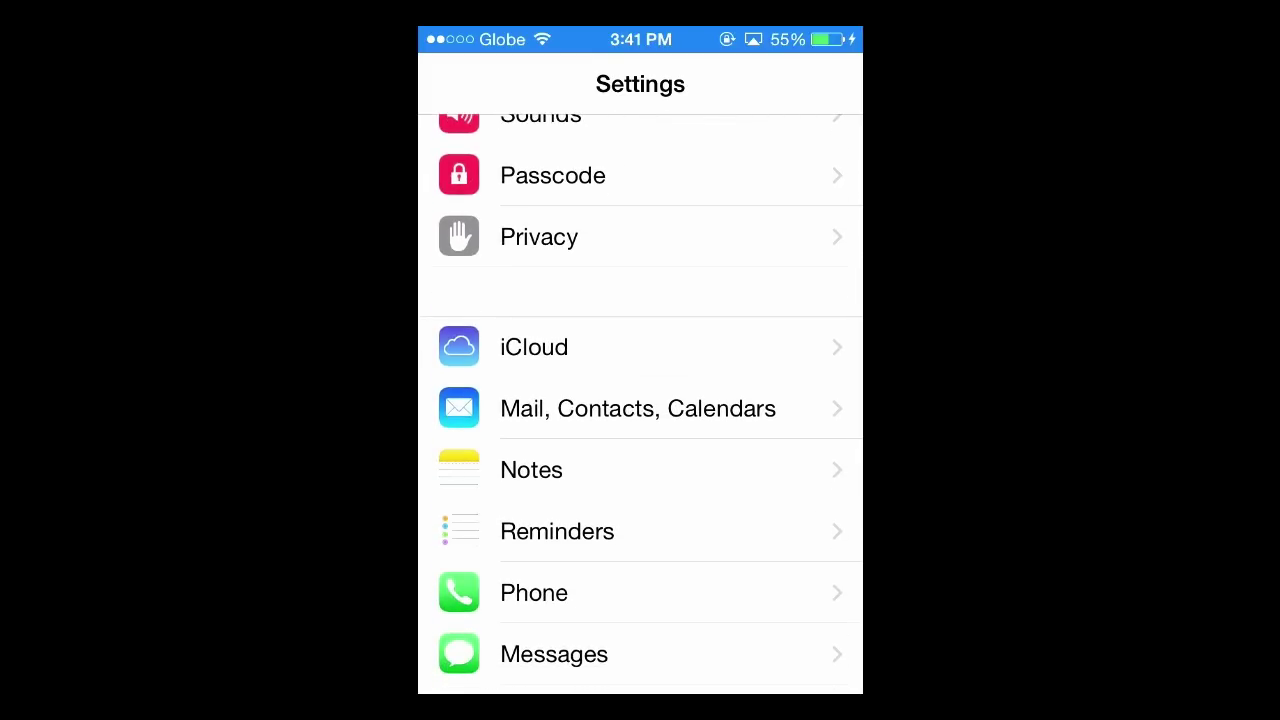
left_click(600, 347)
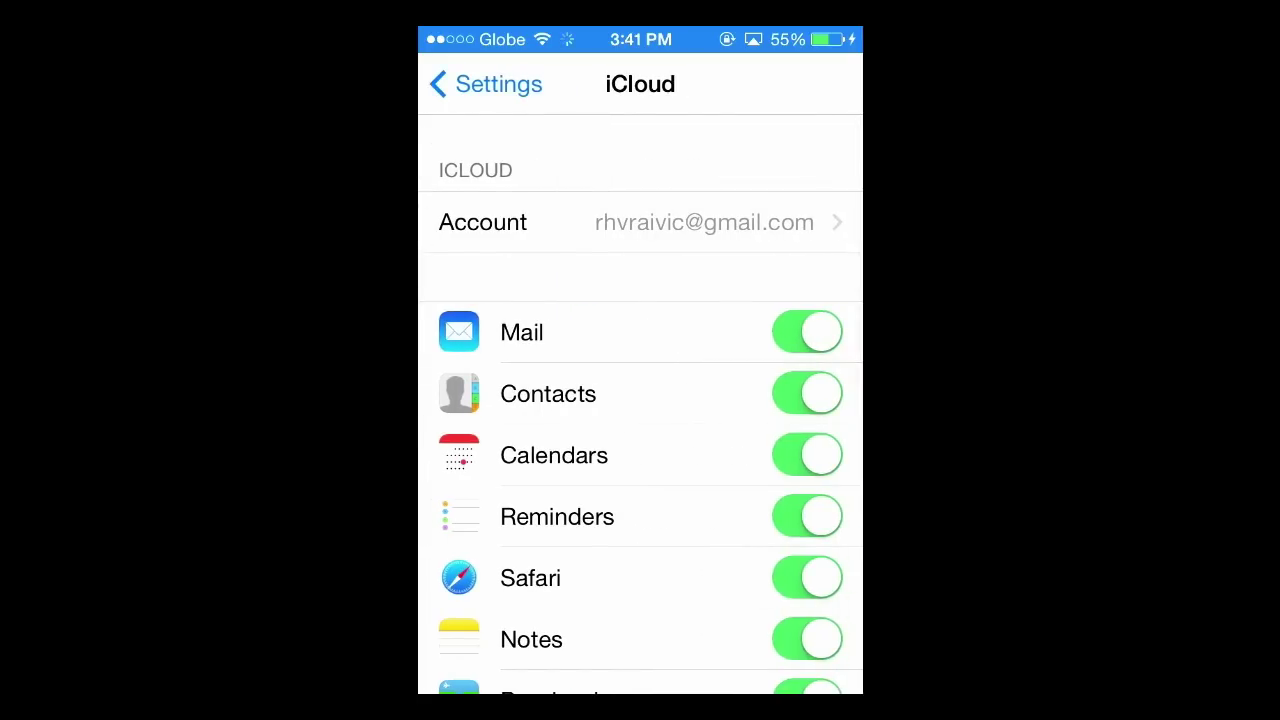
scroll(640, 400, "down", 3)
scroll(640, 400, "down", 5)
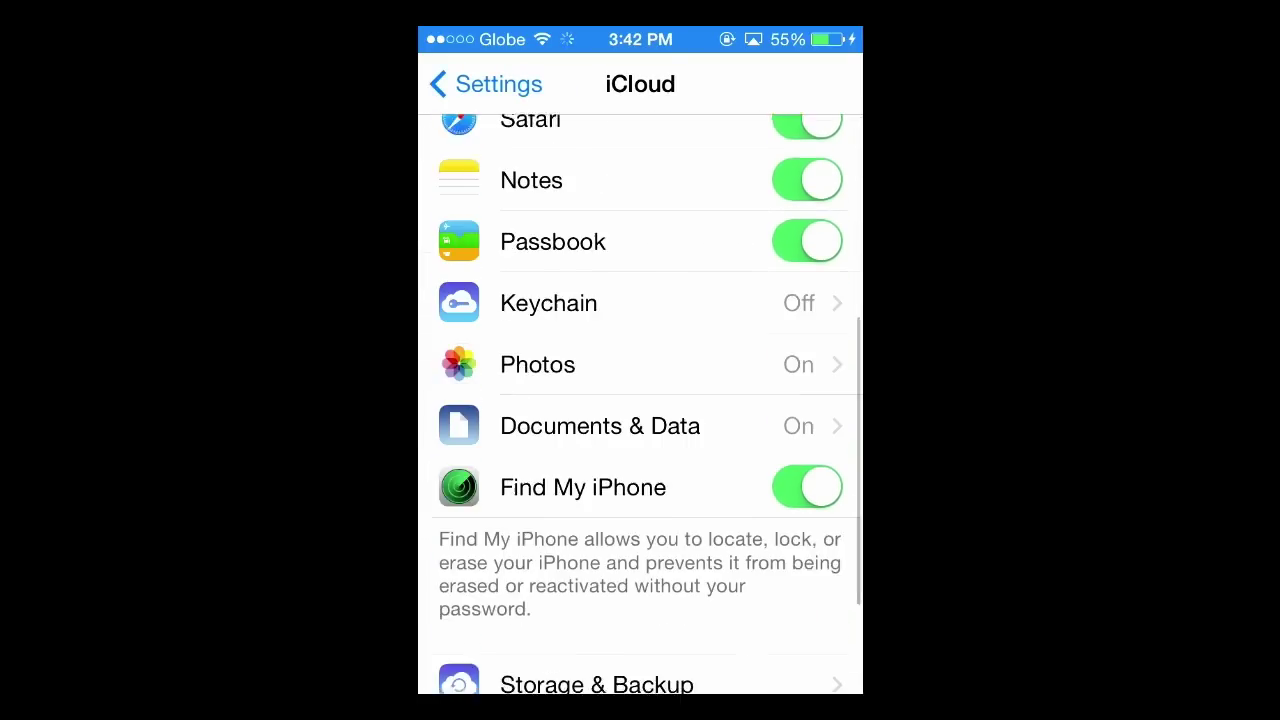
scroll(640, 400, "down", 3)
left_click(597, 483)
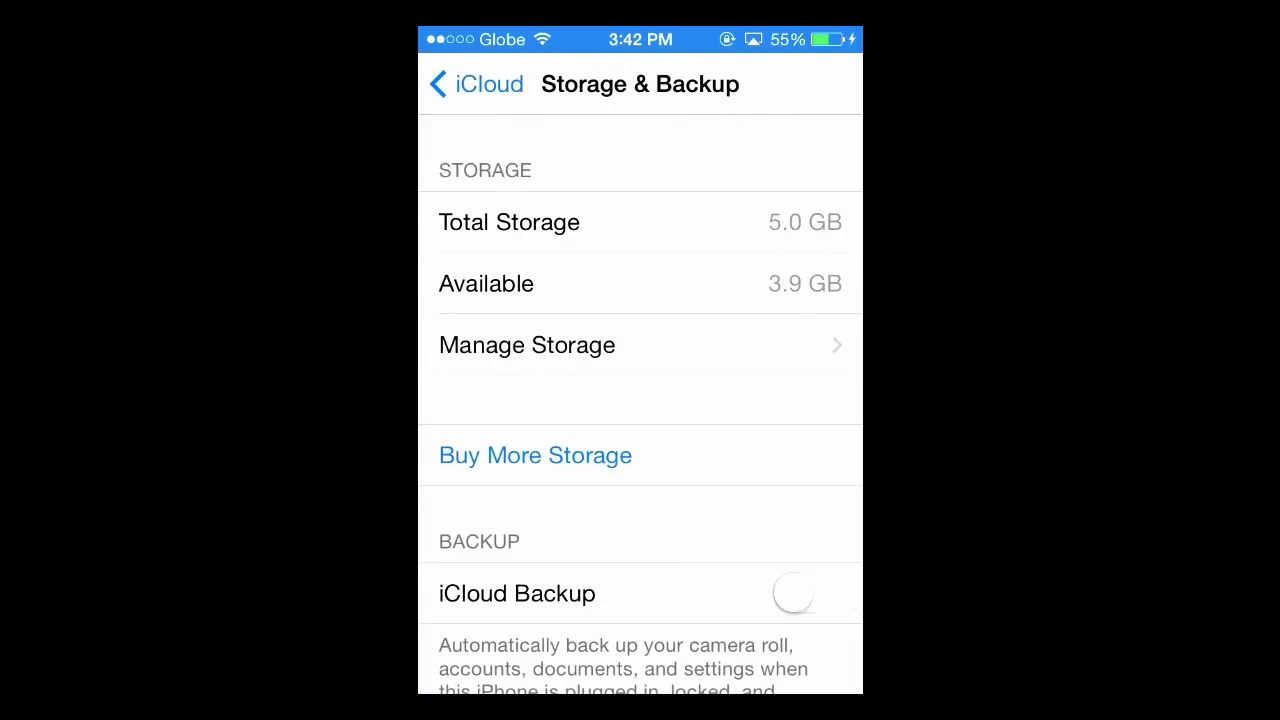
Switch the iCloud Backup toggle on and accept the Start iCloud Backup alert.
scroll(640, 400, "down", 2)
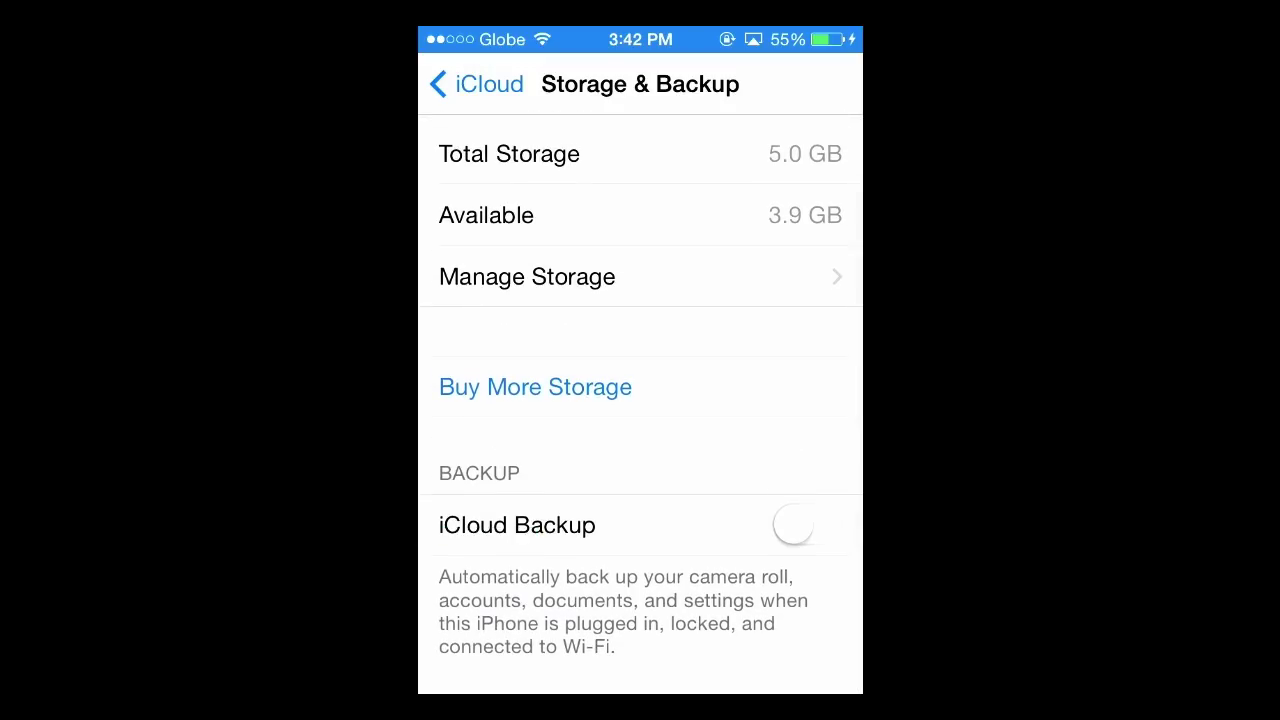
left_click(794, 525)
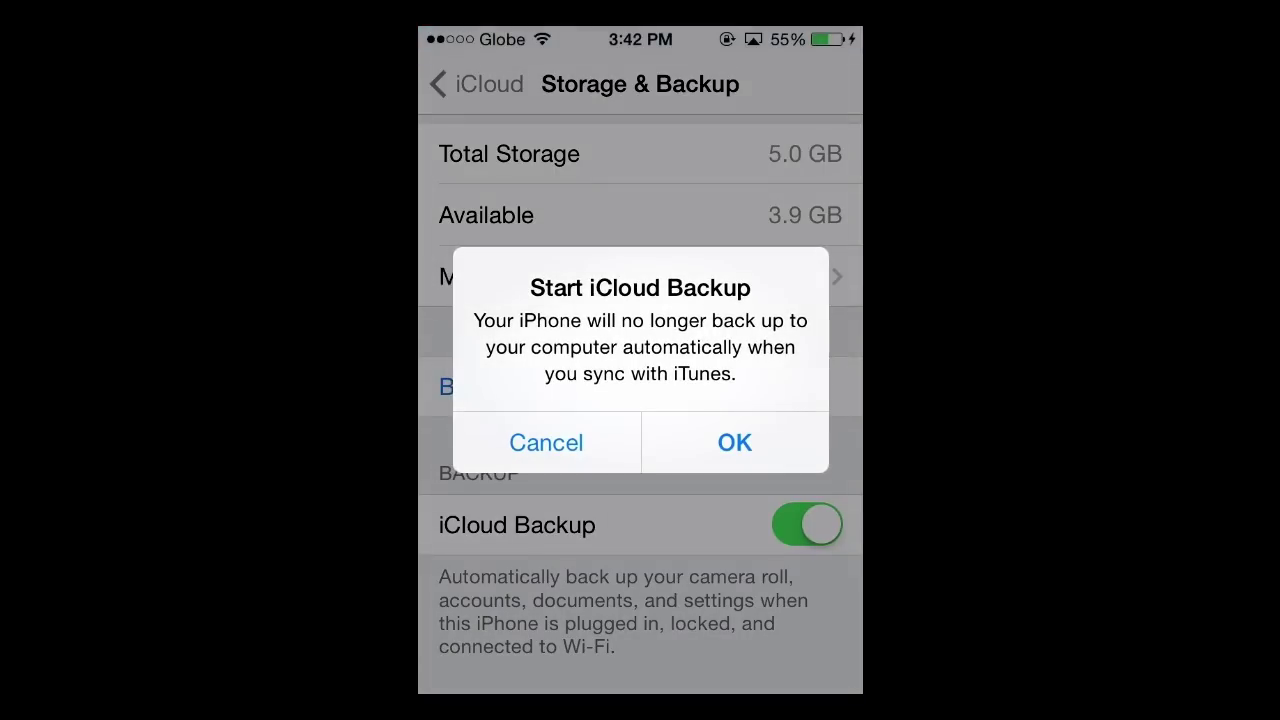
left_click(734, 442)
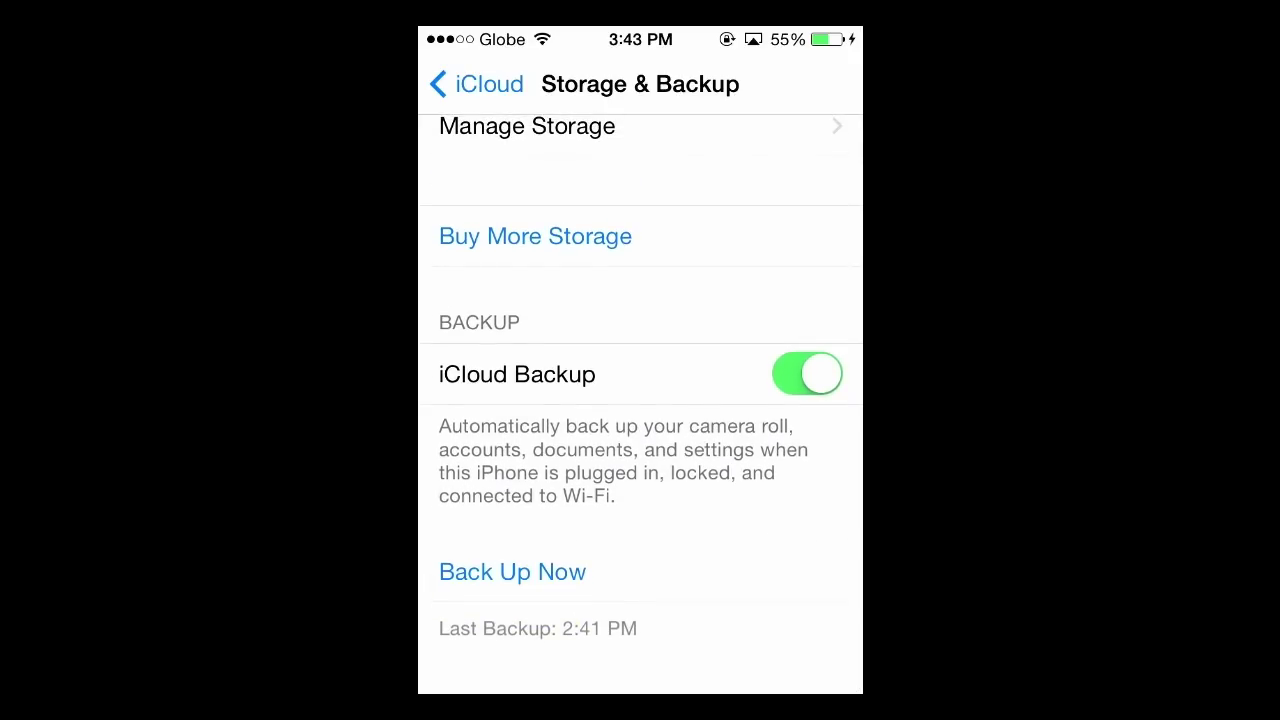
Run an iCloud Back Up Now, then return to the home screen.
left_click(512, 571)
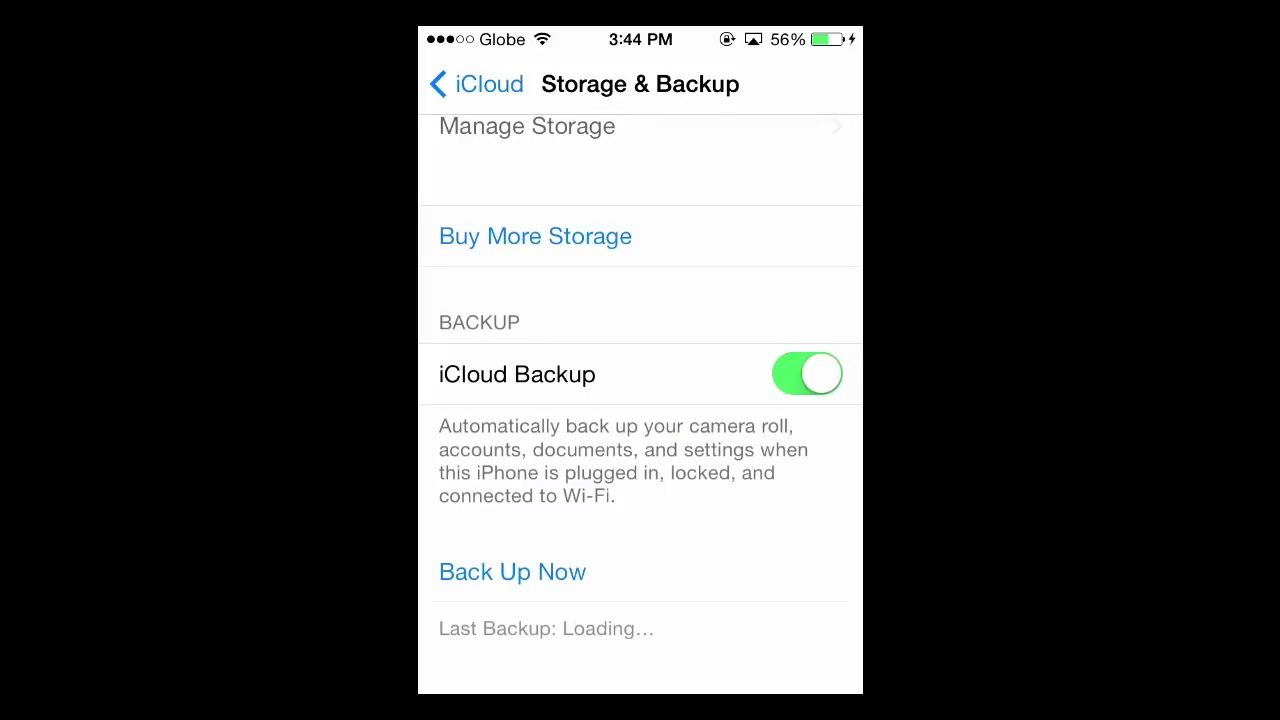
key("Home")
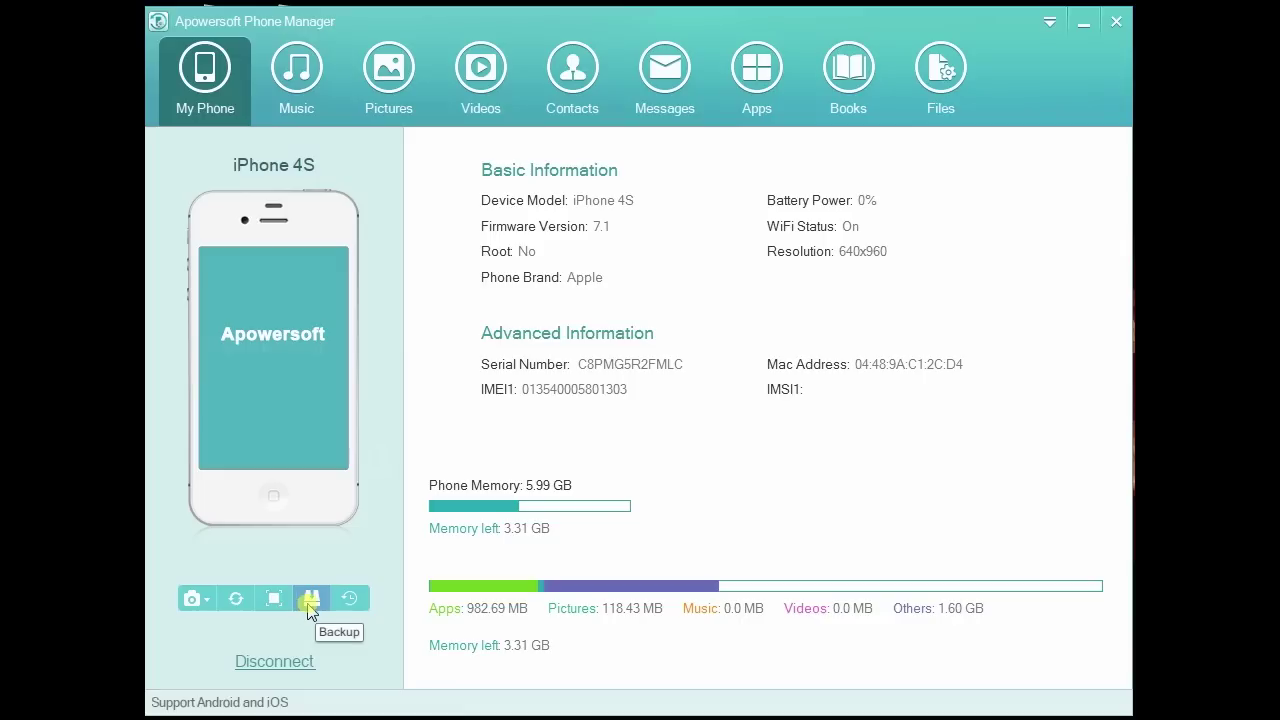
Open the Backup dialog for the connected iPhone 4S from the My Phone page.
left_click(310, 602)
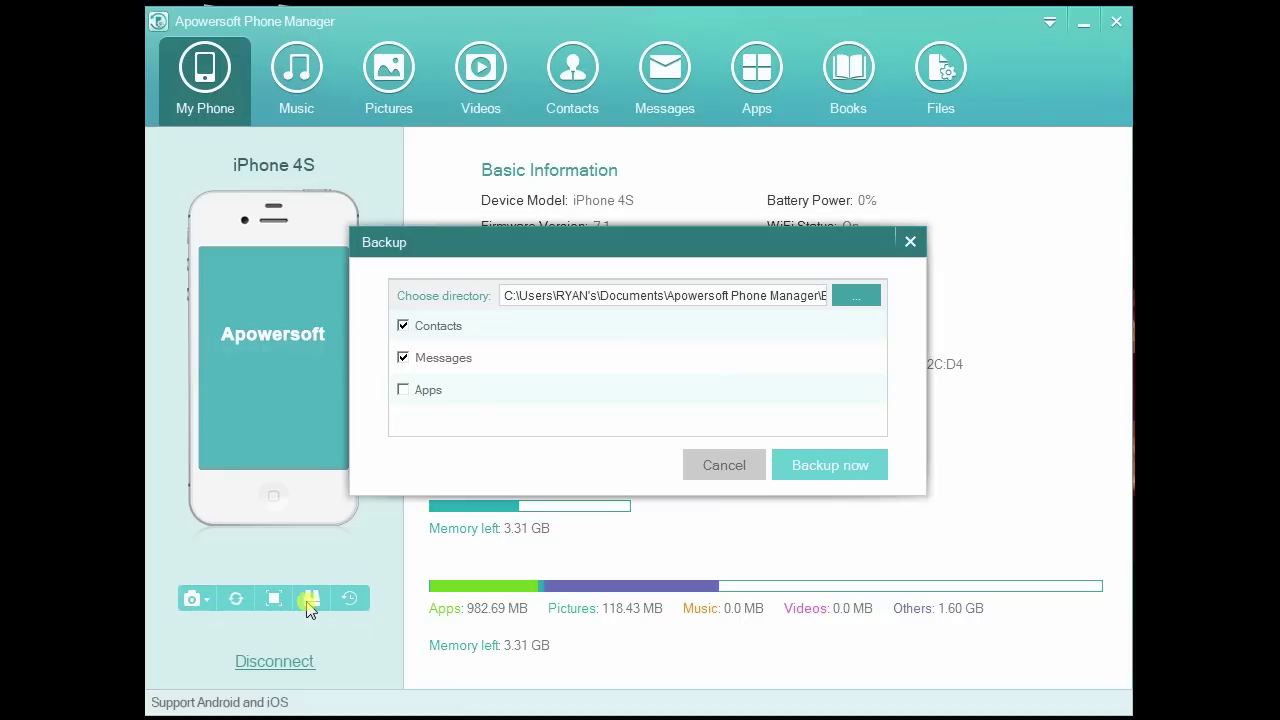
Back up Contacts, Messages and Apps to the computer and acknowledge Backup completed.
left_click(404, 390)
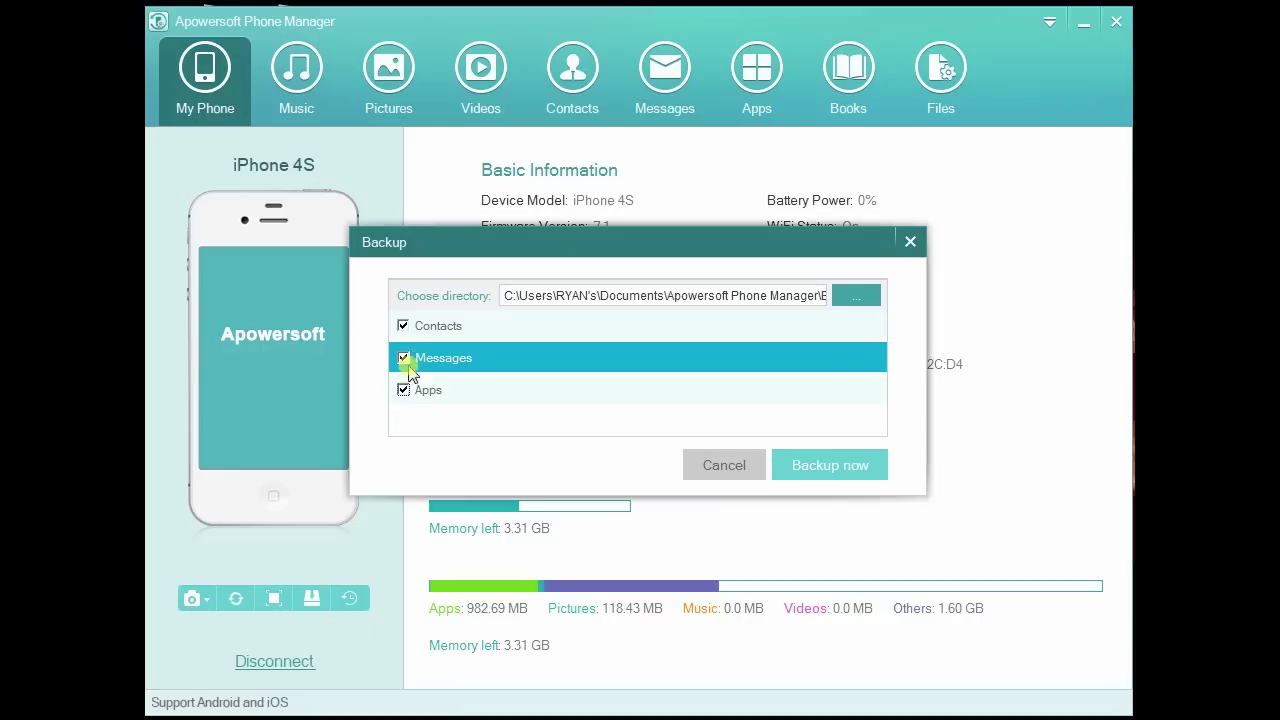
left_click(403, 357)
left_click(404, 327)
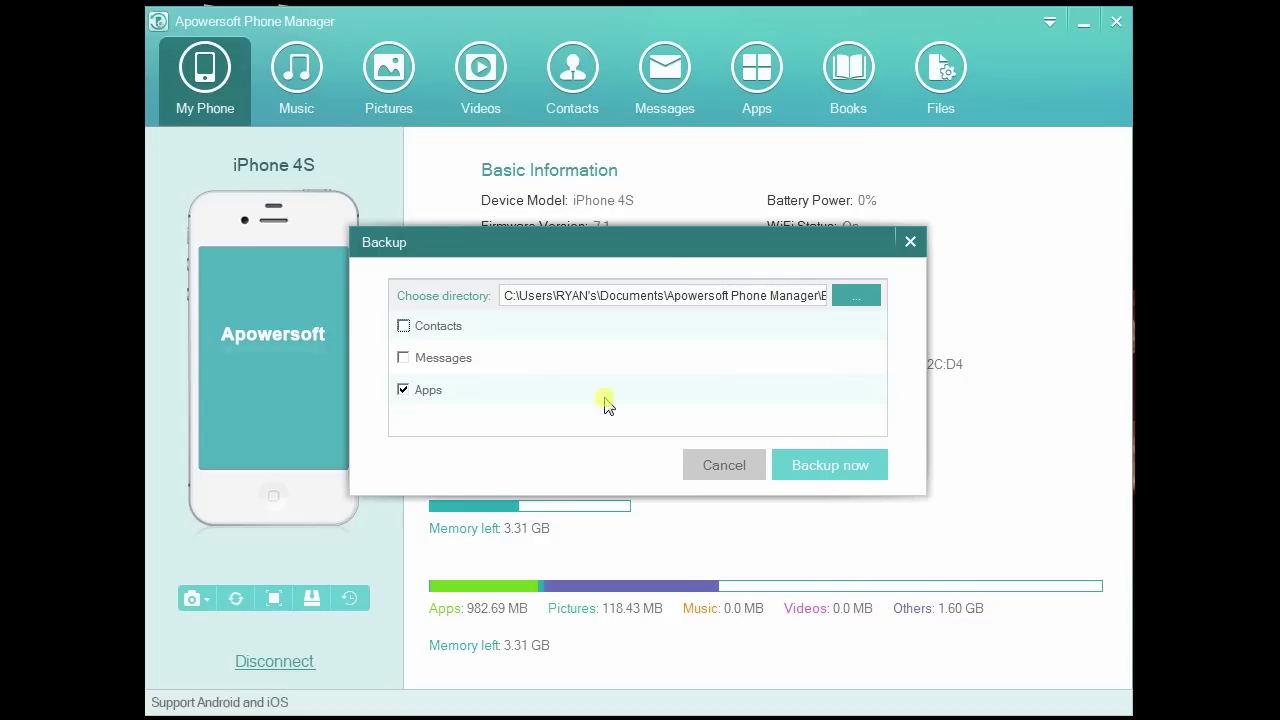
left_click(403, 357)
left_click(403, 325)
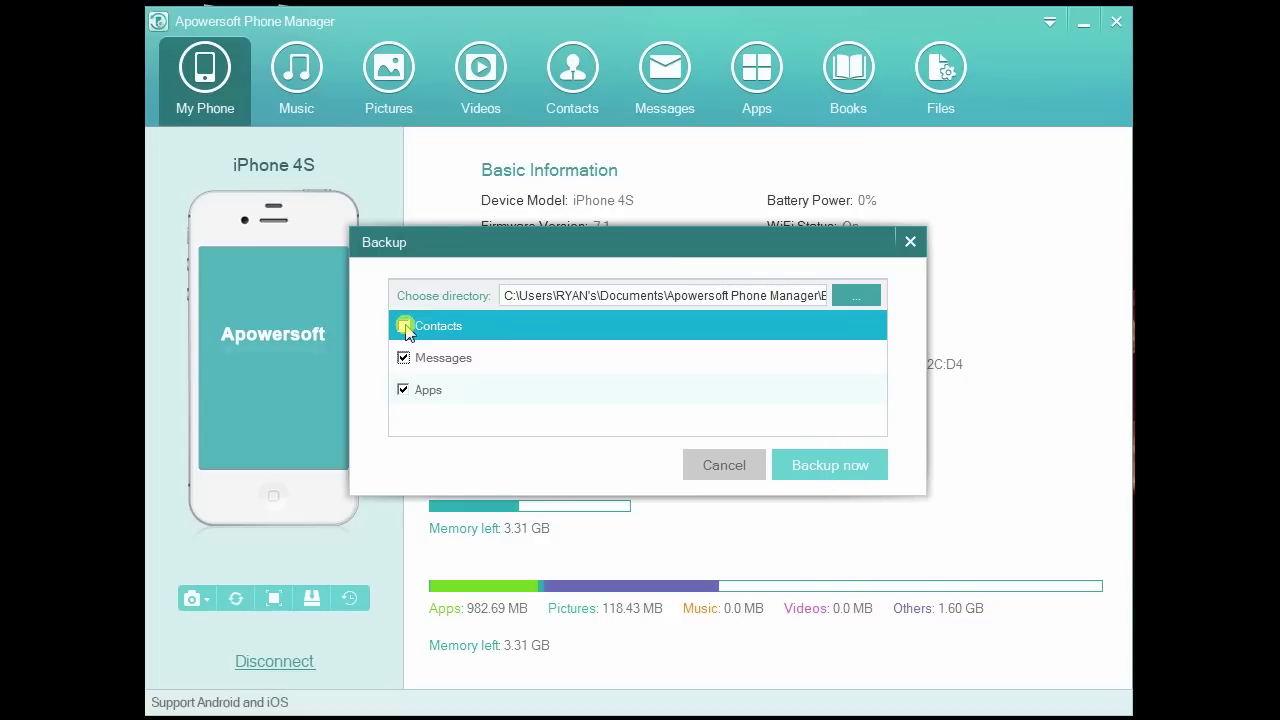
left_click(826, 470)
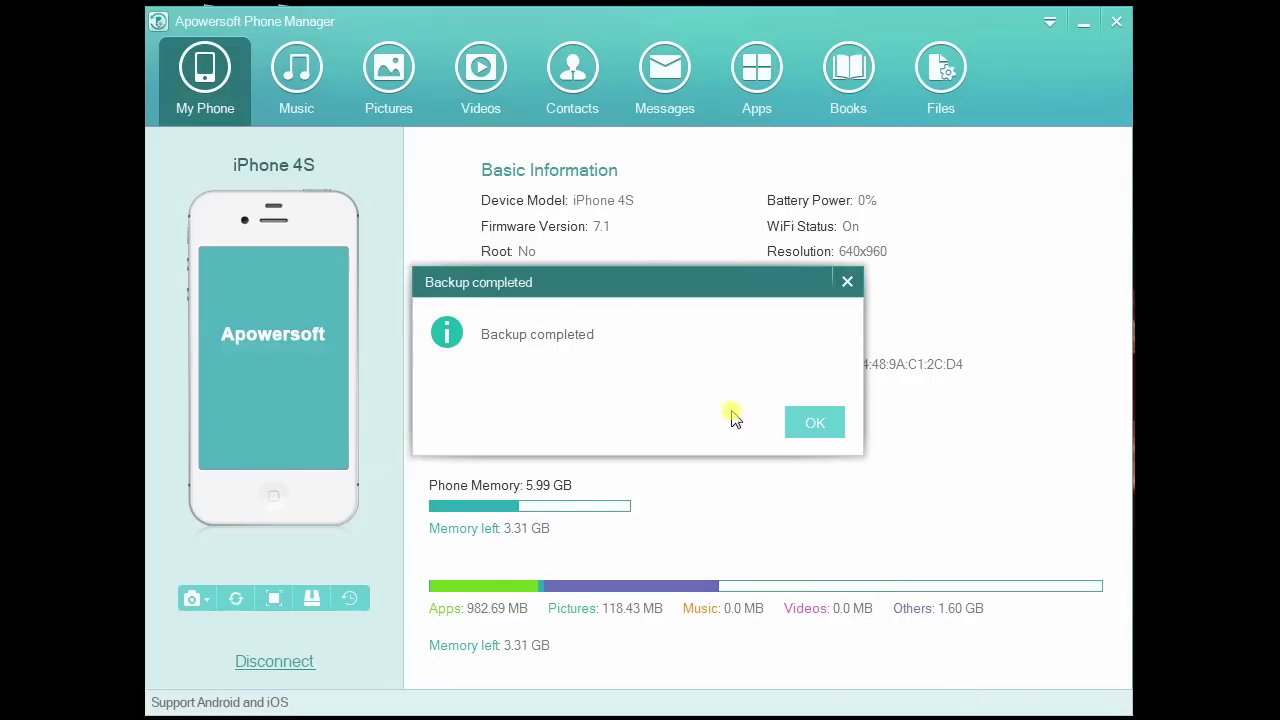
left_click(815, 425)
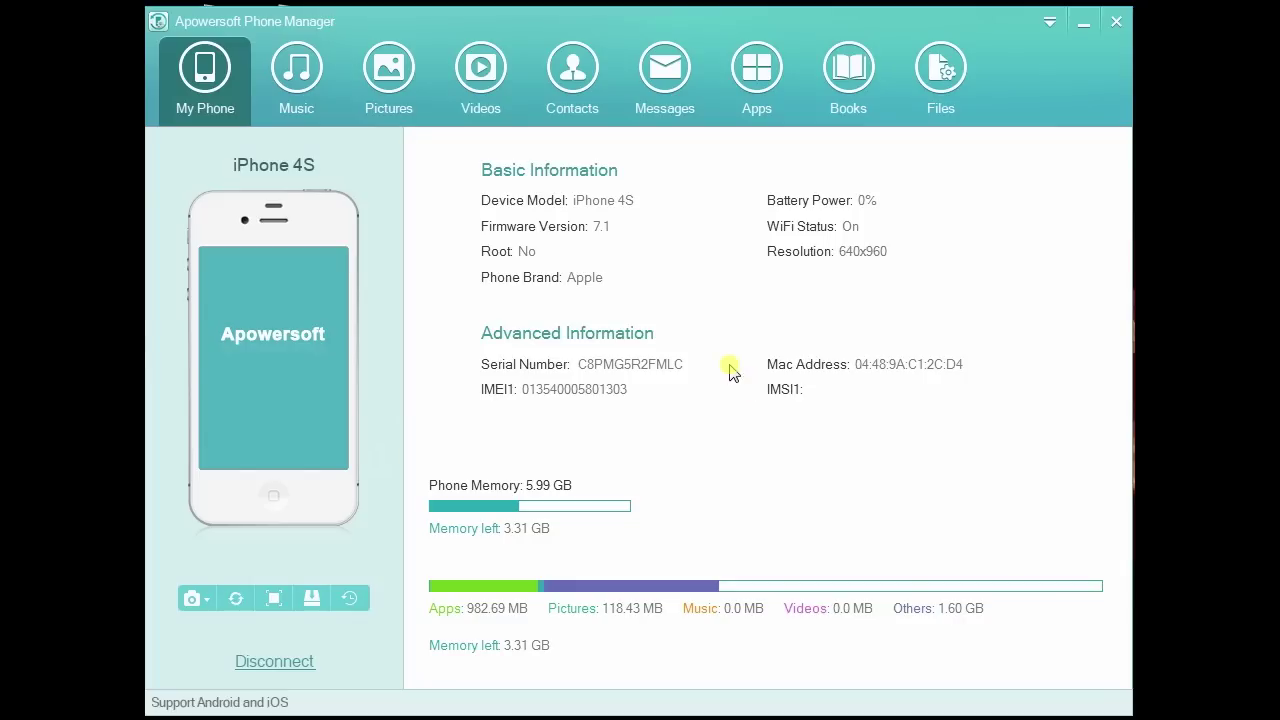
Browse the Music library, then select photo IMG_0113 in Pictures.
left_click(302, 96)
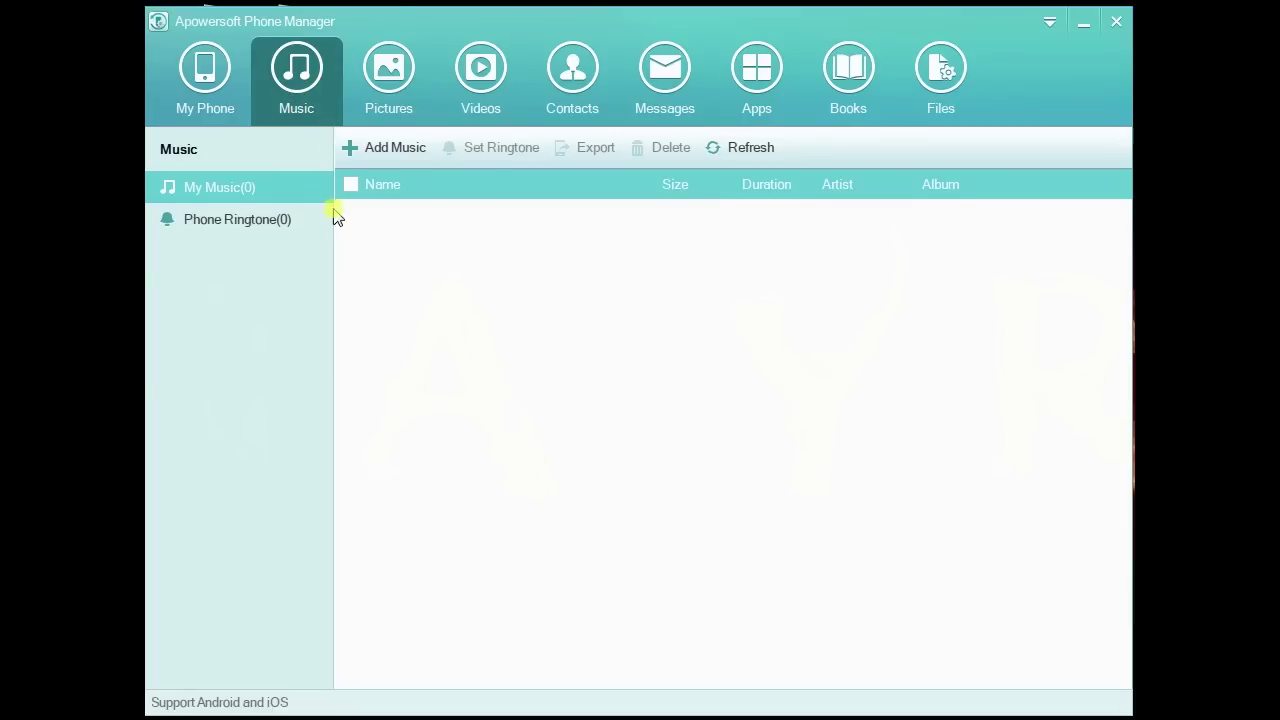
left_click(386, 118)
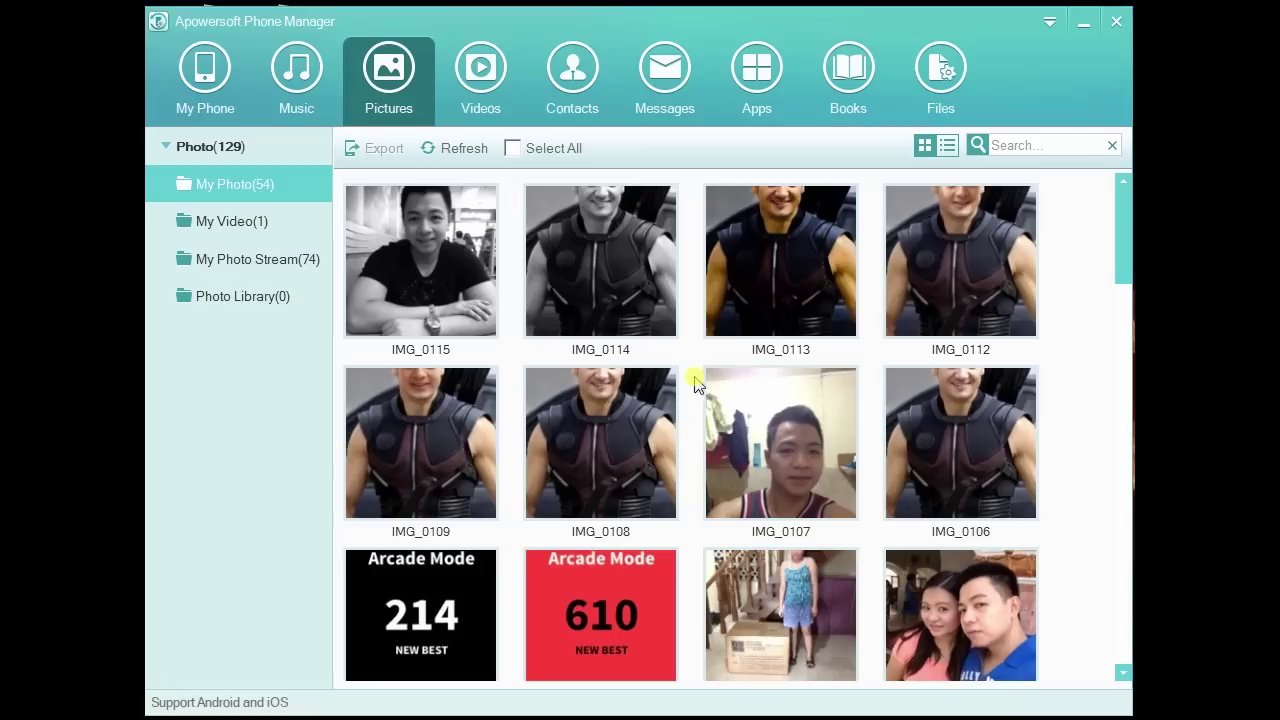
left_click(745, 265)
left_click(745, 265)
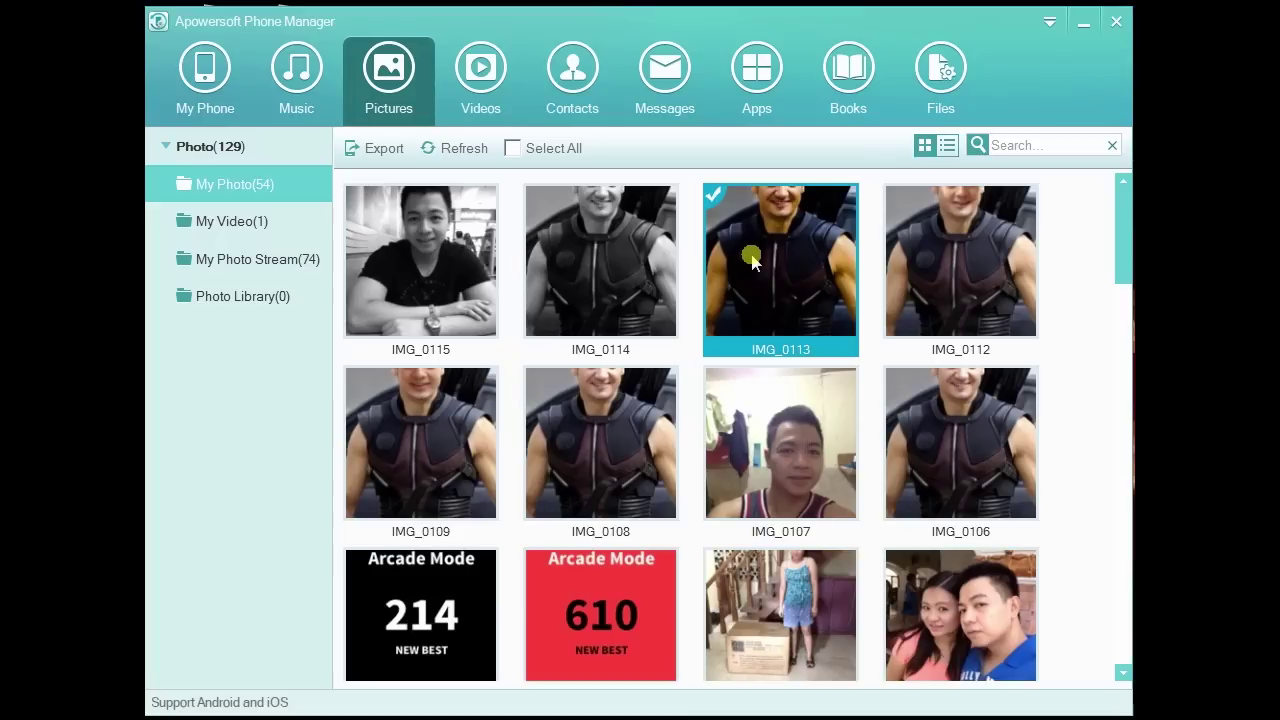
View IMG_0113's Export option without exporting, refresh the photos, and list the 36 contacts.
right_click(752, 256)
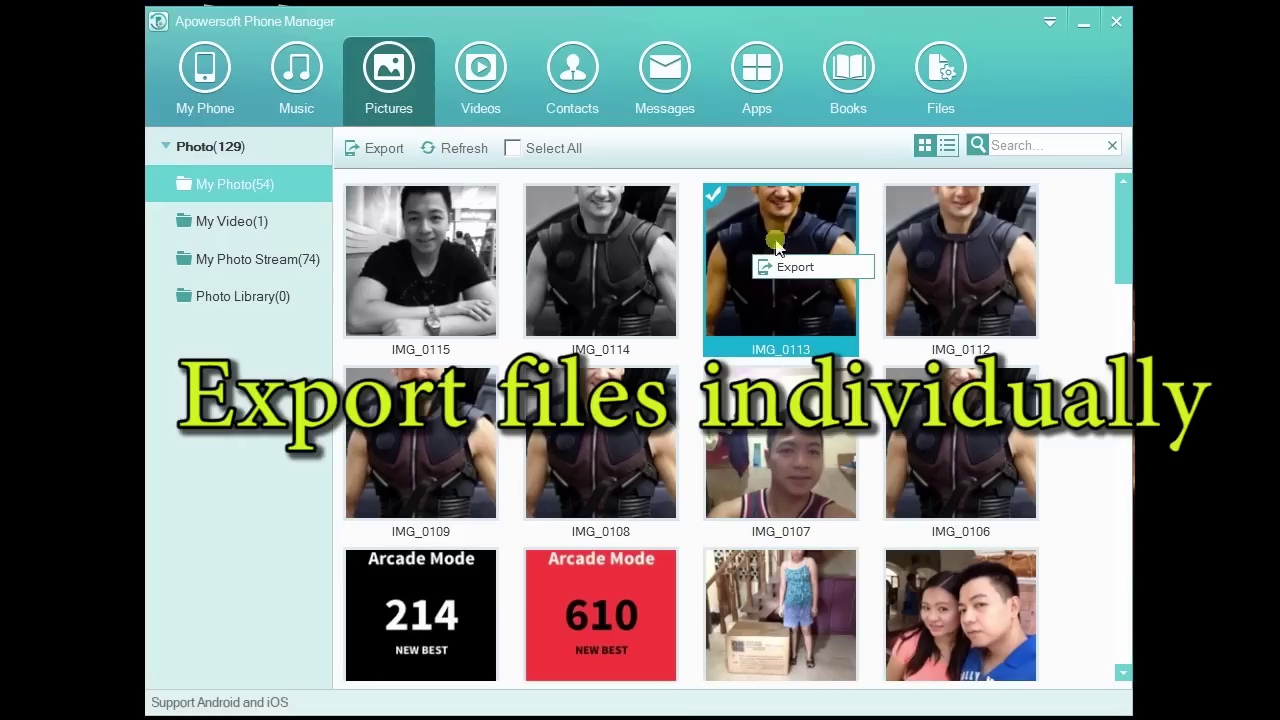
left_click(1100, 315)
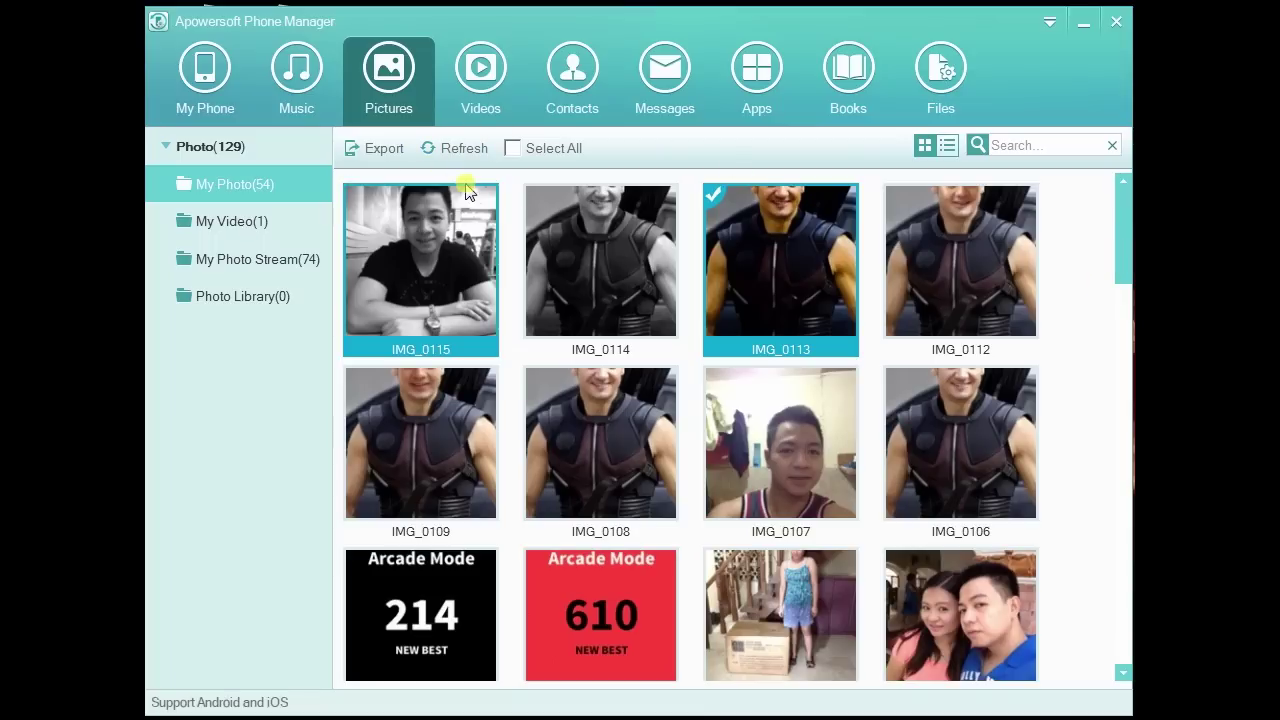
left_click(460, 150)
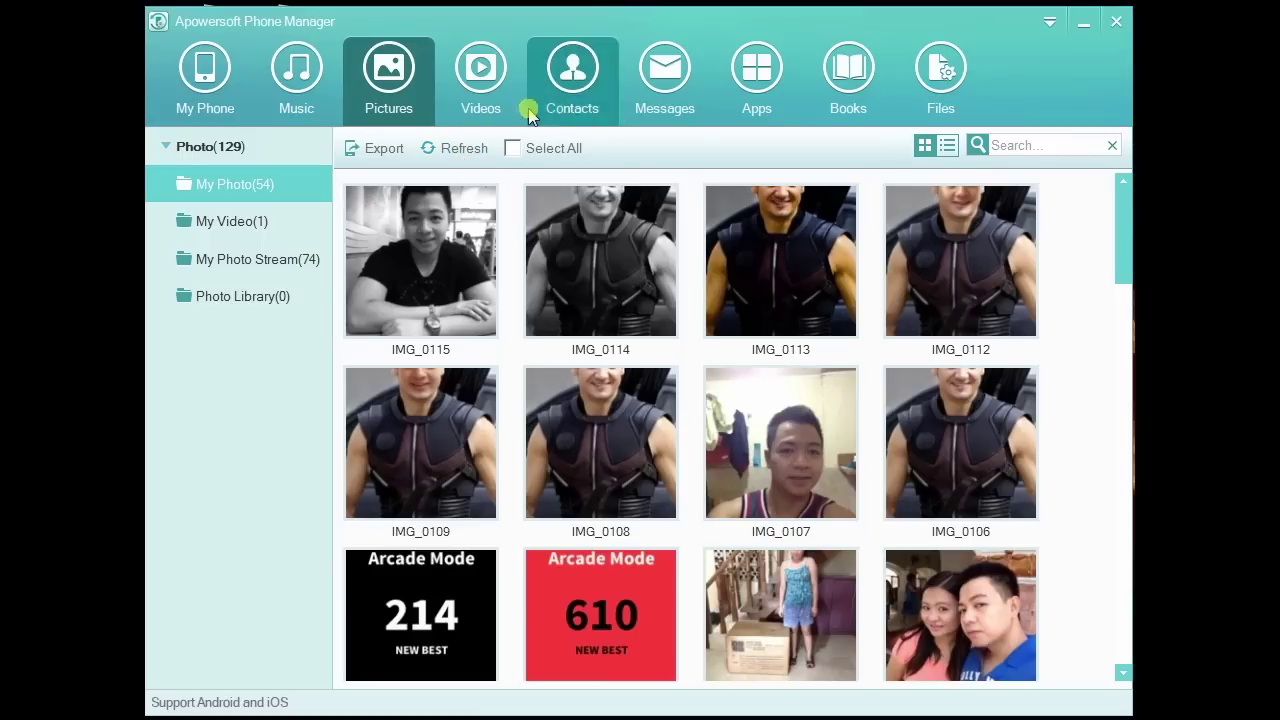
left_click(583, 88)
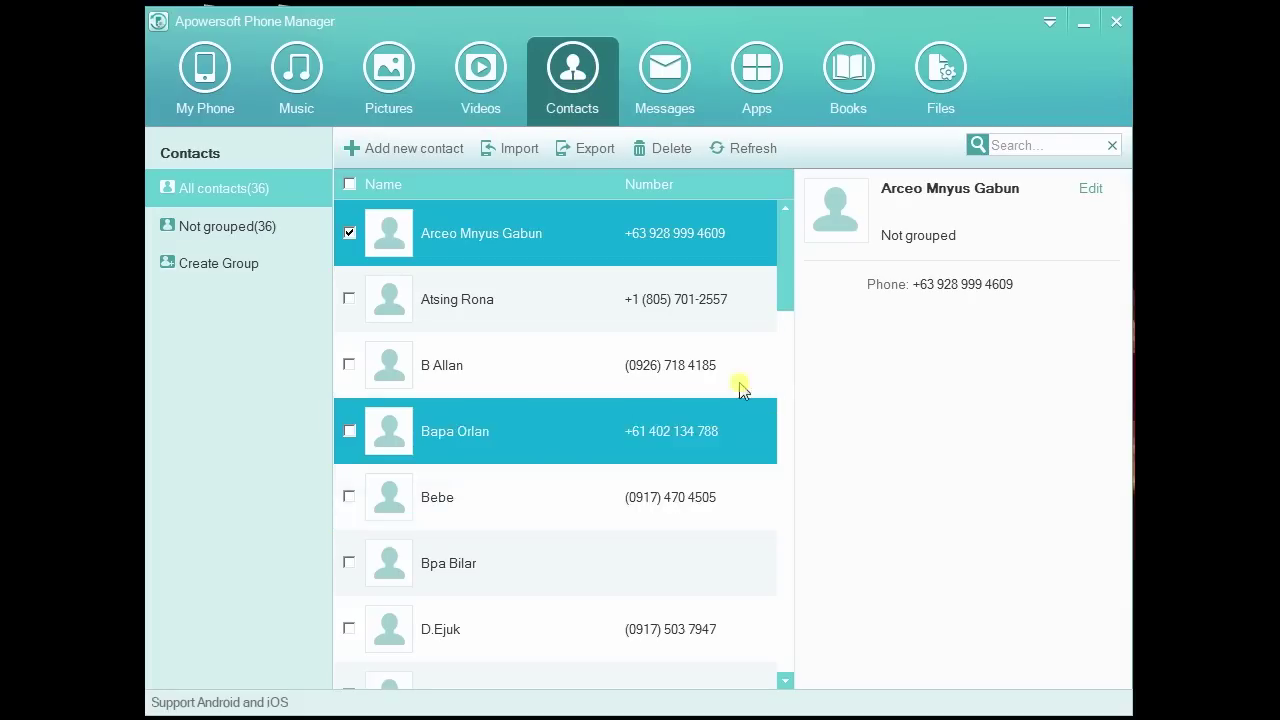
Scroll through the 36 contacts and untick the first one.
scroll(785, 285, "down", 1)
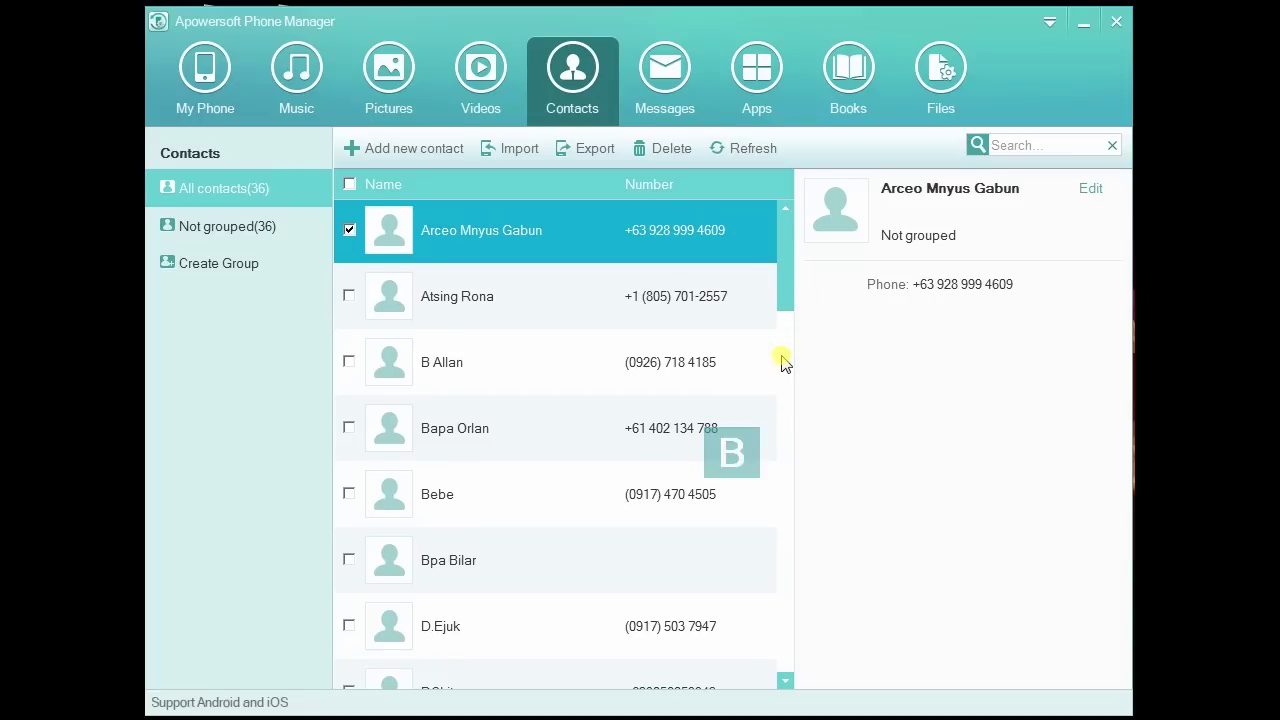
scroll(781, 255, "down", 1)
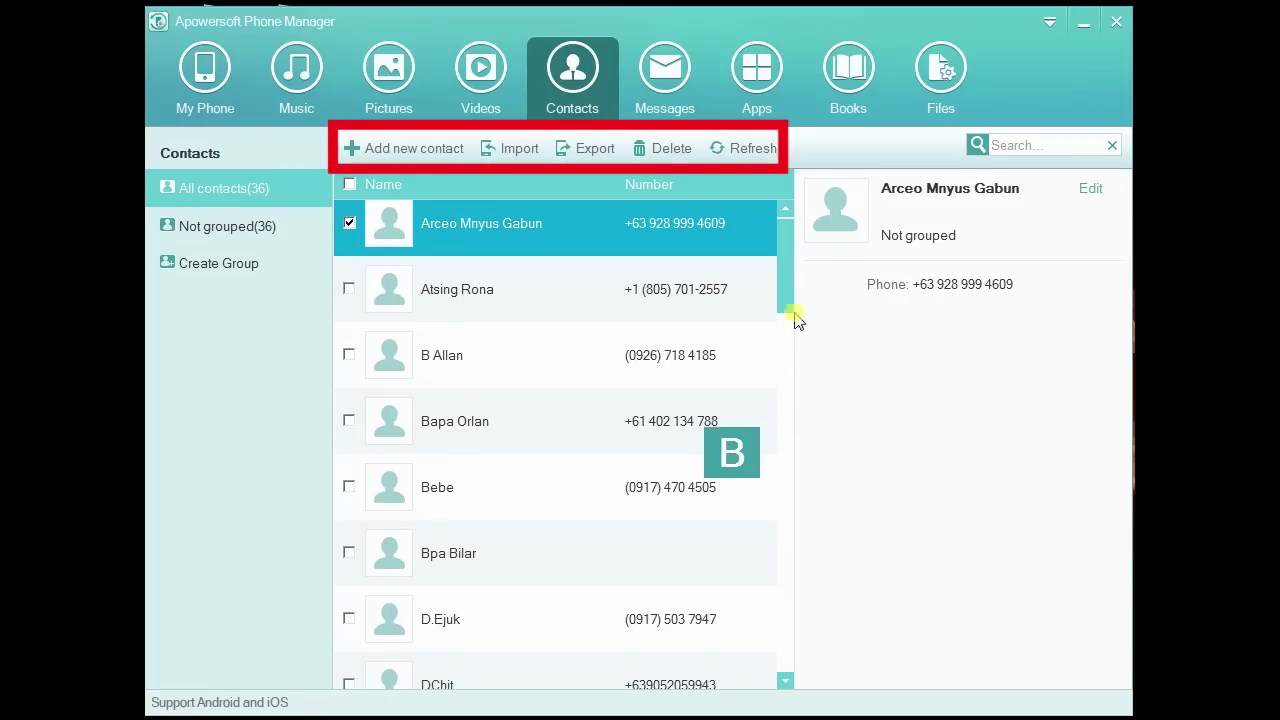
left_click(349, 222)
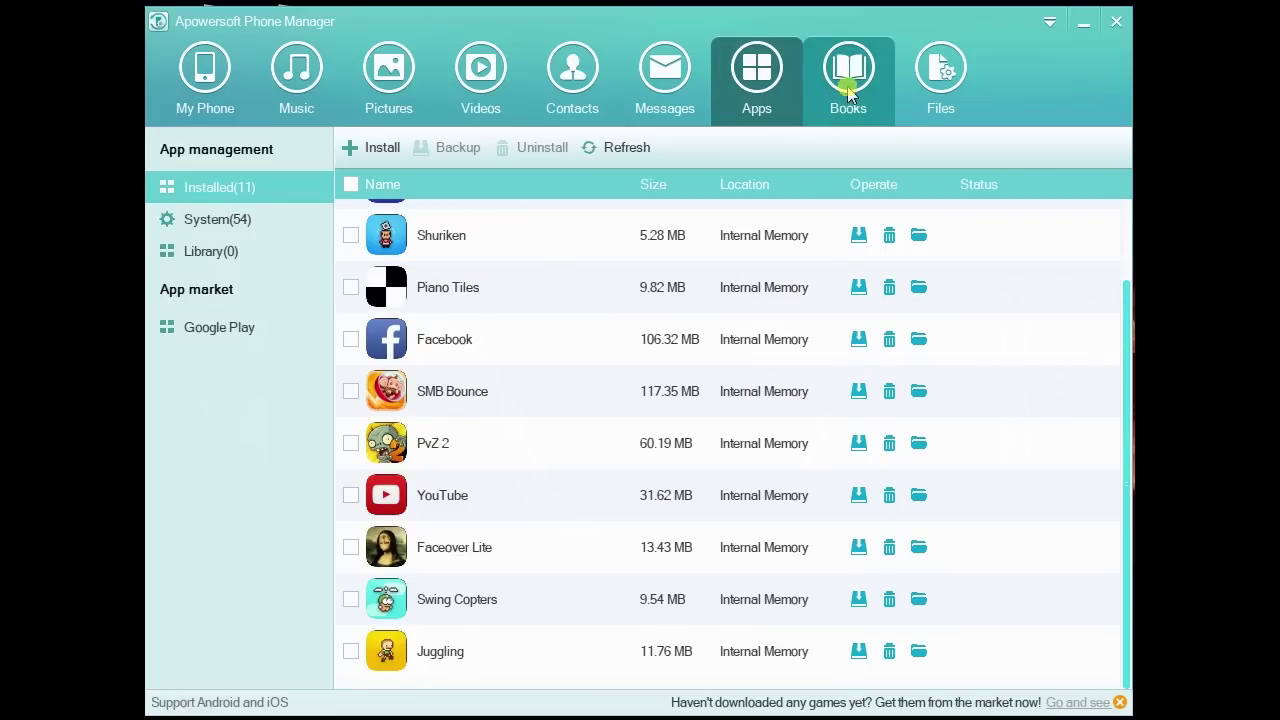
Check the empty Books section, then scroll the list of 11 installed apps.
left_click(848, 92)
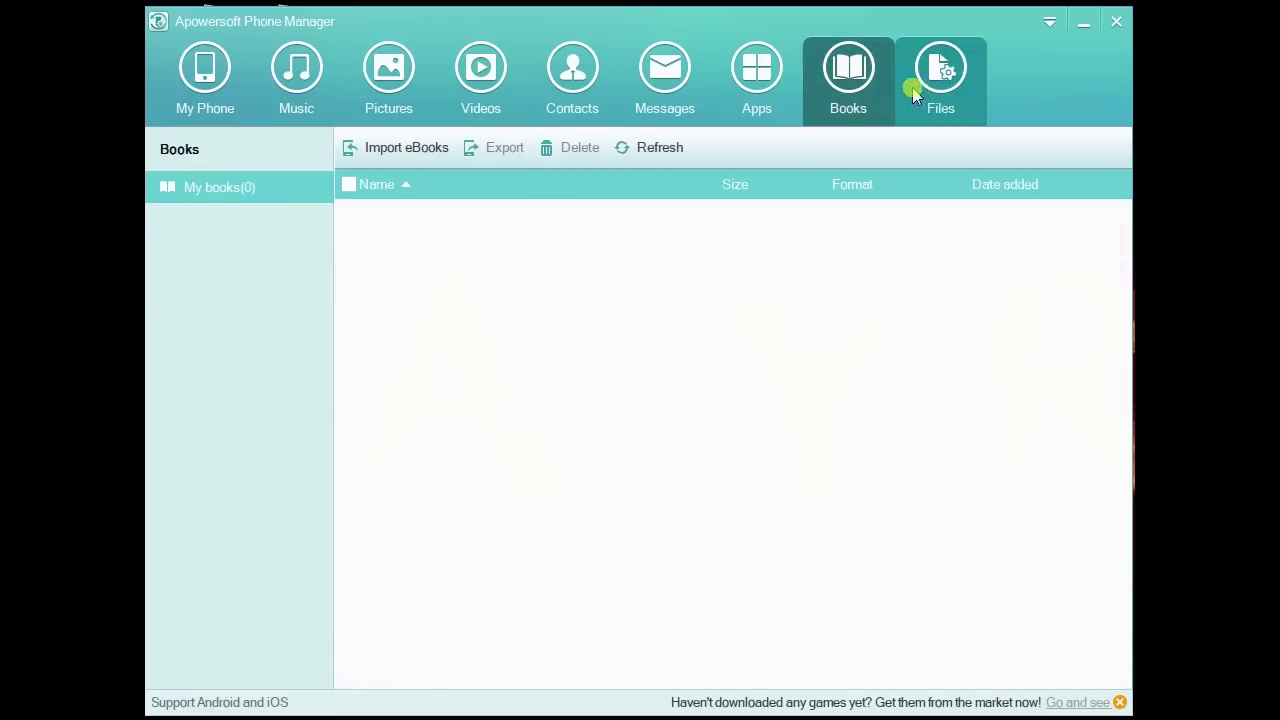
left_click(757, 75)
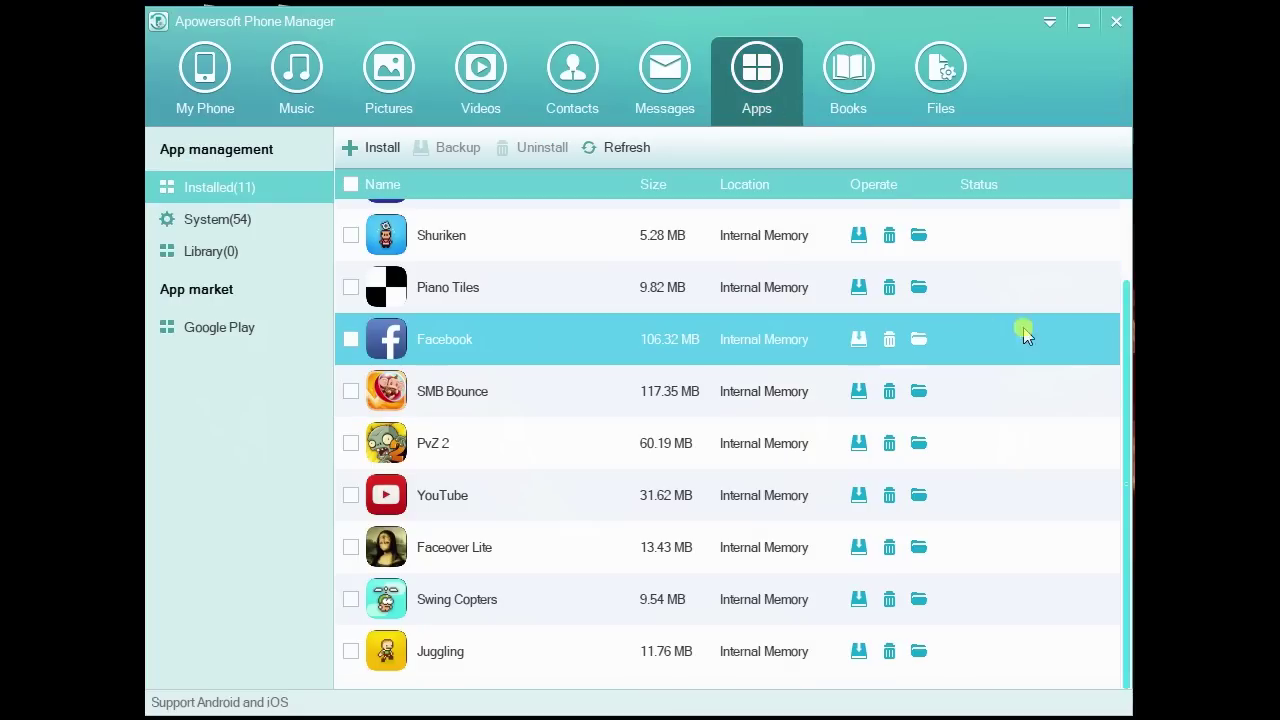
left_click_drag(1128, 294, 1128, 218)
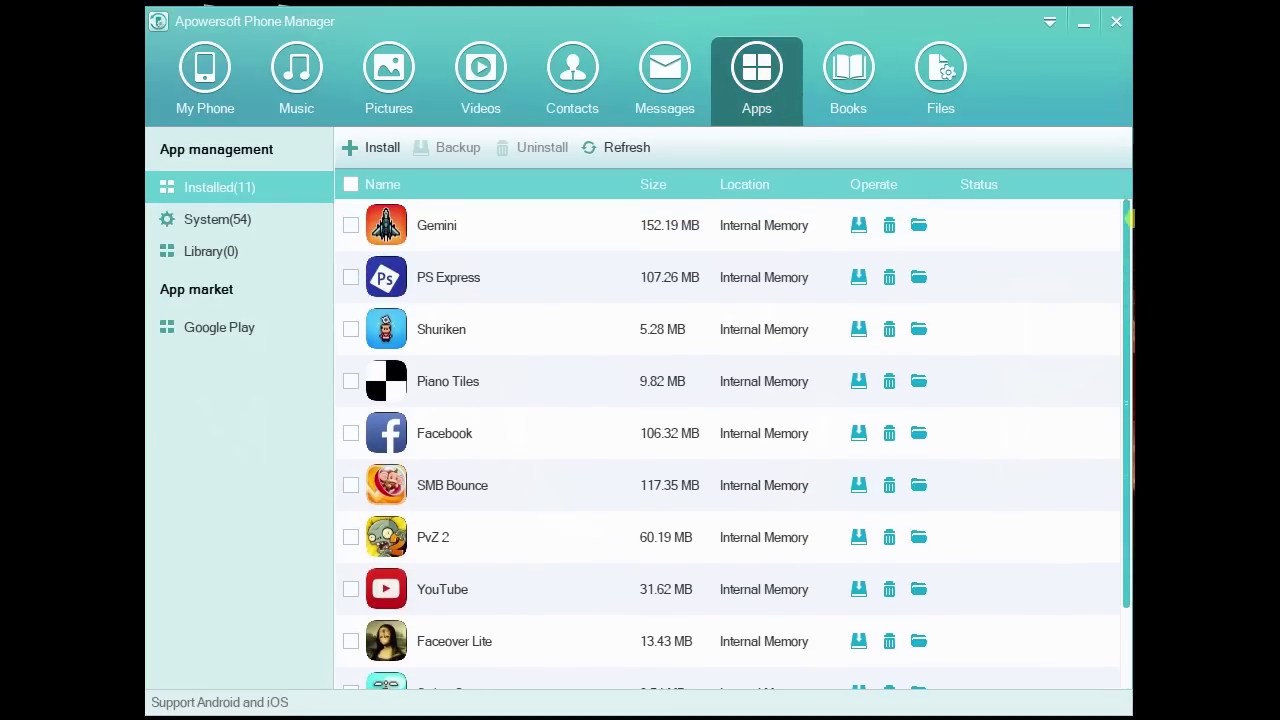
Back up the 152.60 MB Gemini app to the Desktop and return to the device information page.
left_click(857, 228)
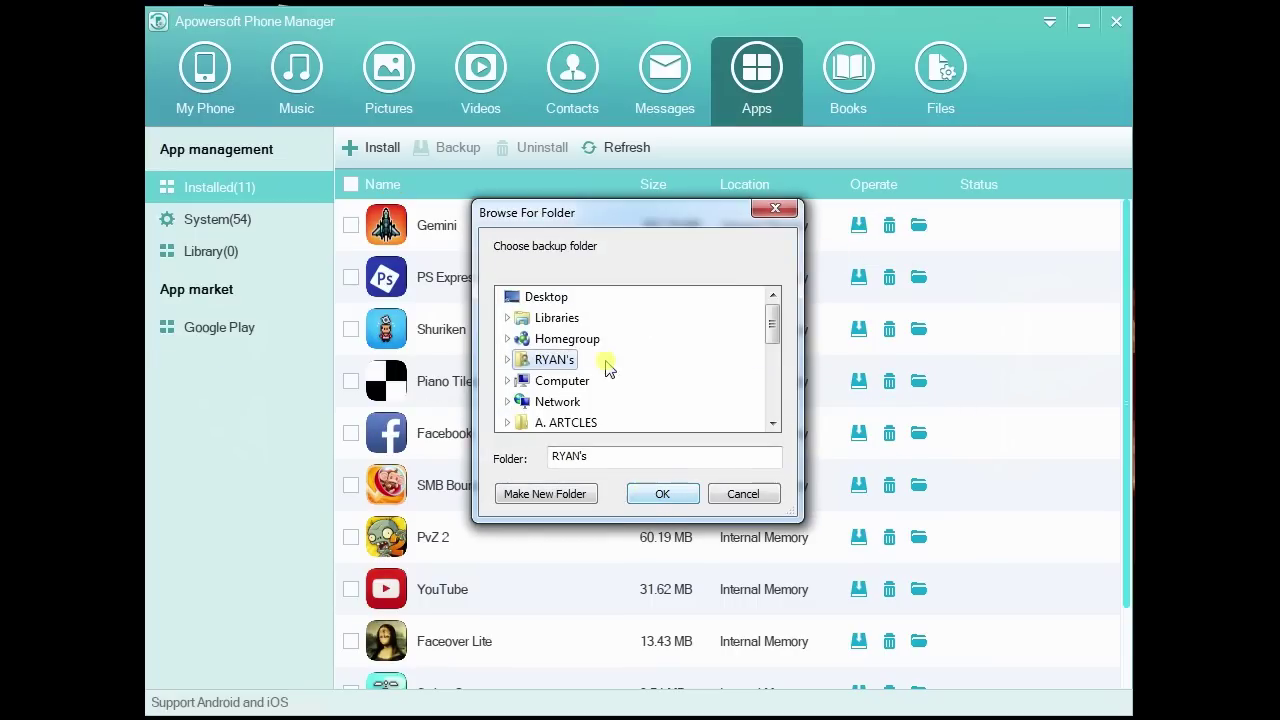
left_click(540, 297)
left_click(655, 496)
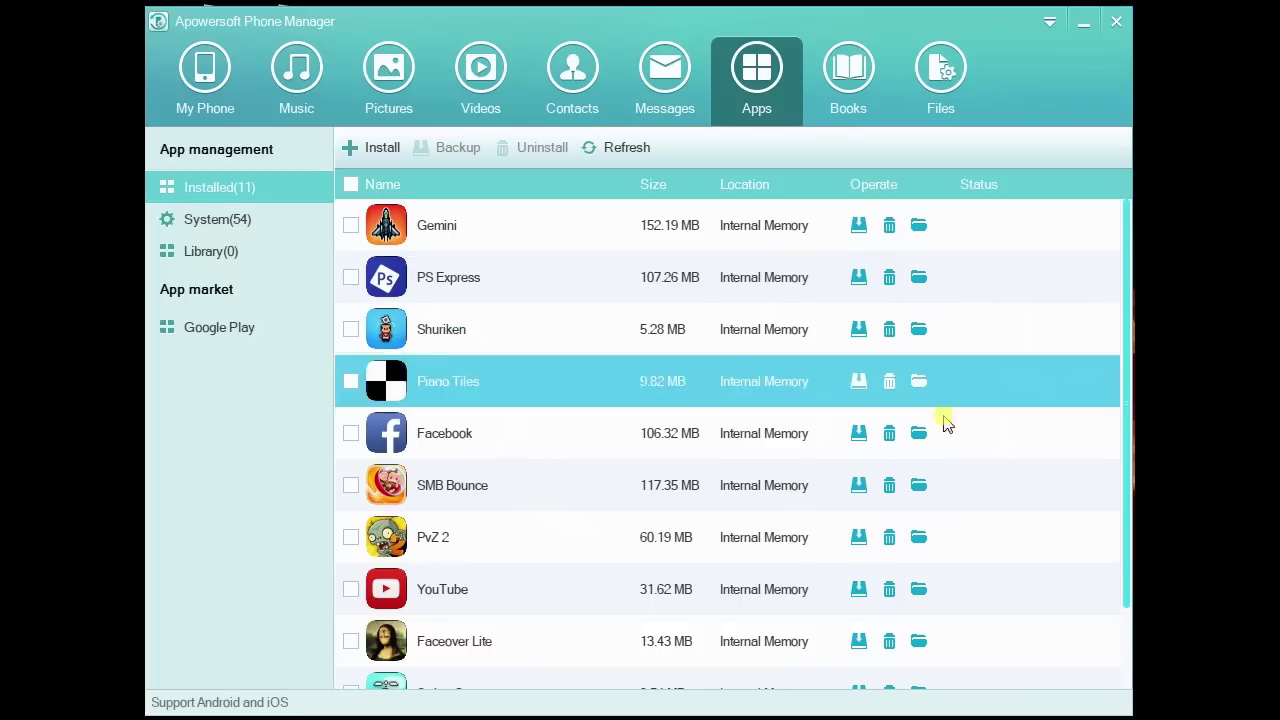
left_click(203, 75)
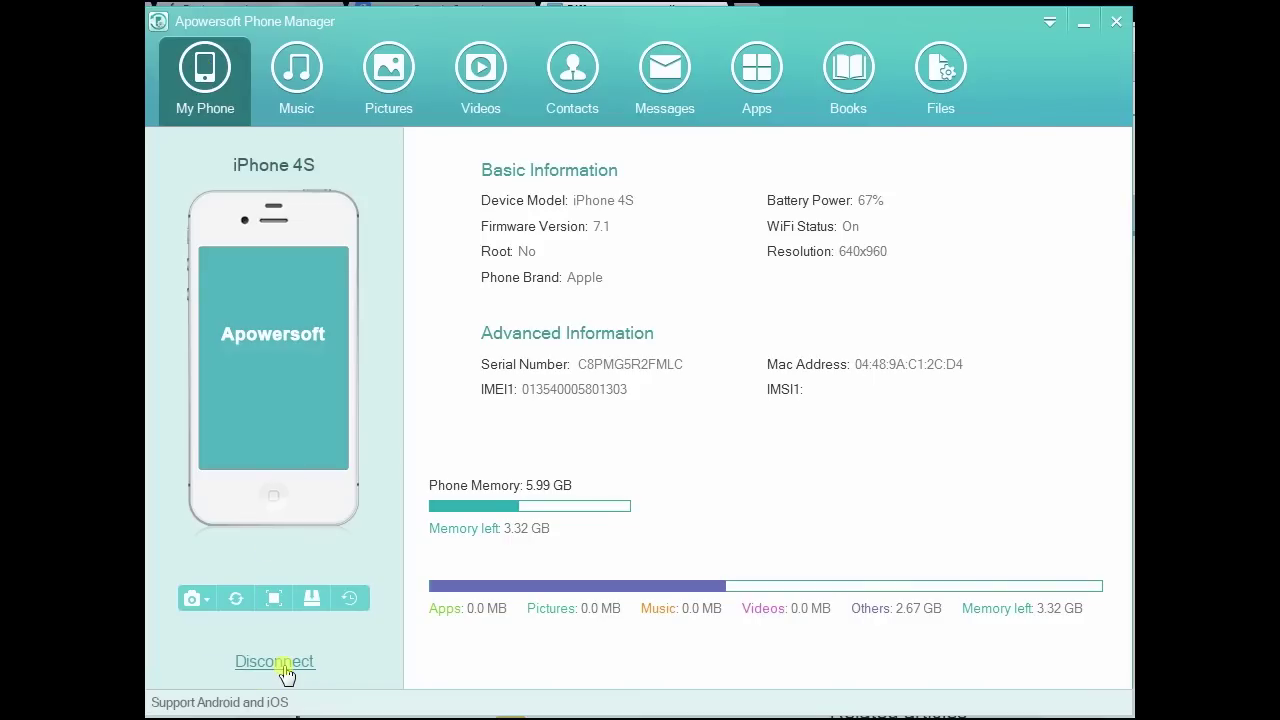
Disconnect the iPhone using the Disconnect link under the phone image.
left_click(280, 663)
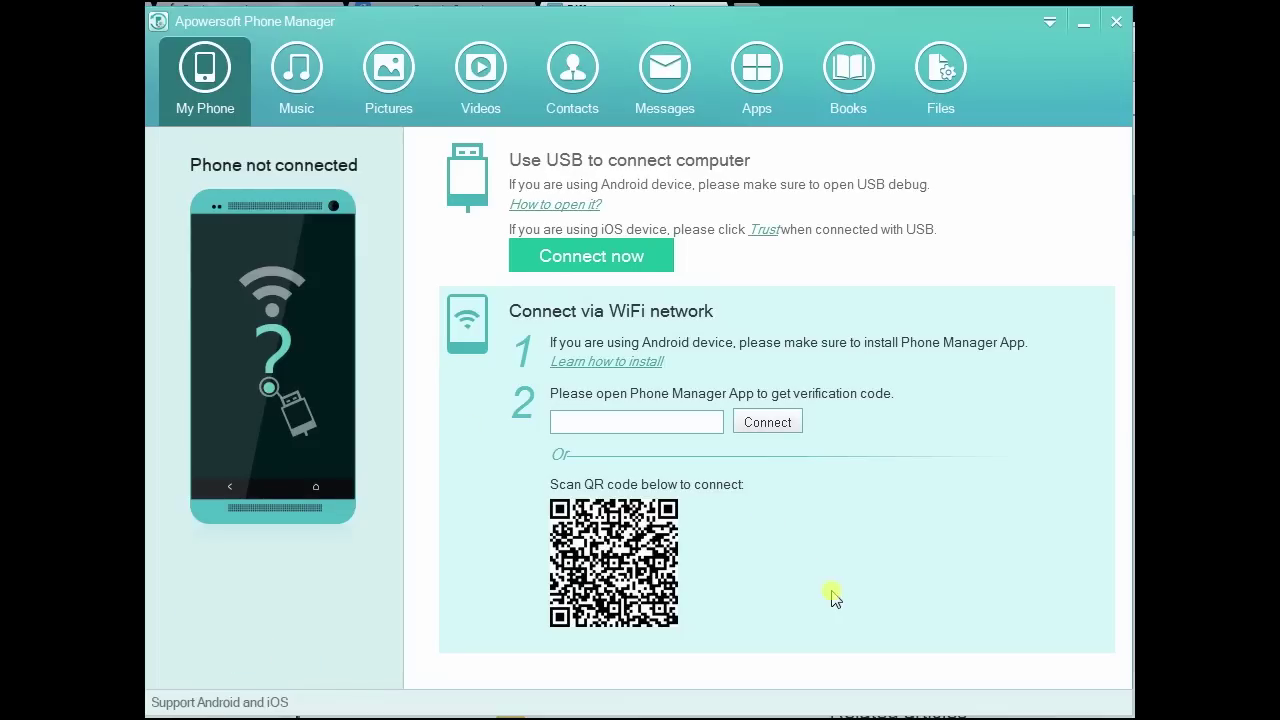